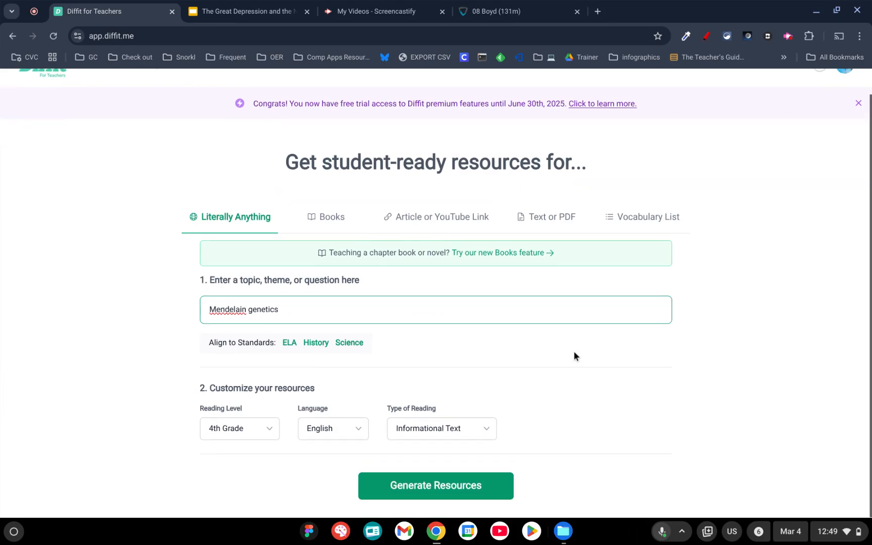
# Set the reading level to 7th Grade, keep Informational Text as the reading type, and generate the resources
pyautogui.click(232, 429)
pyautogui.scroll(-2, 316, 393)
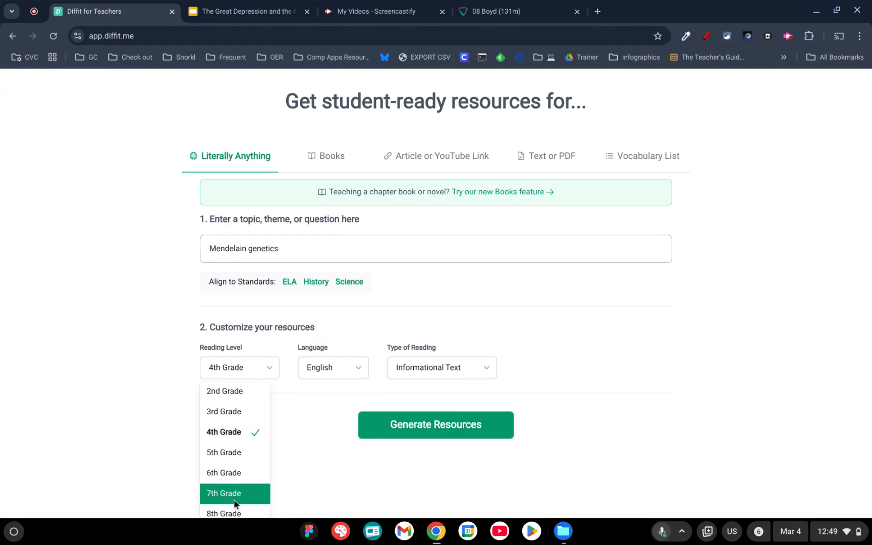
pyautogui.click(229, 487)
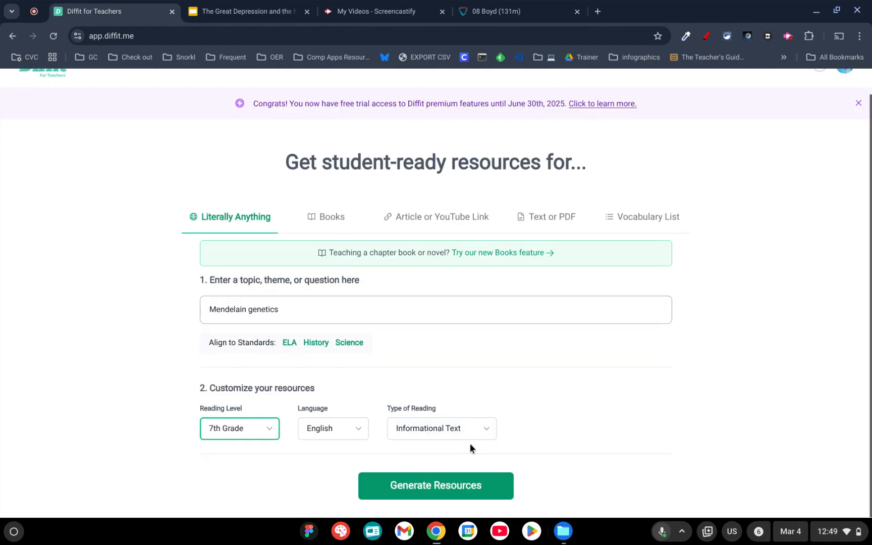
pyautogui.click(439, 437)
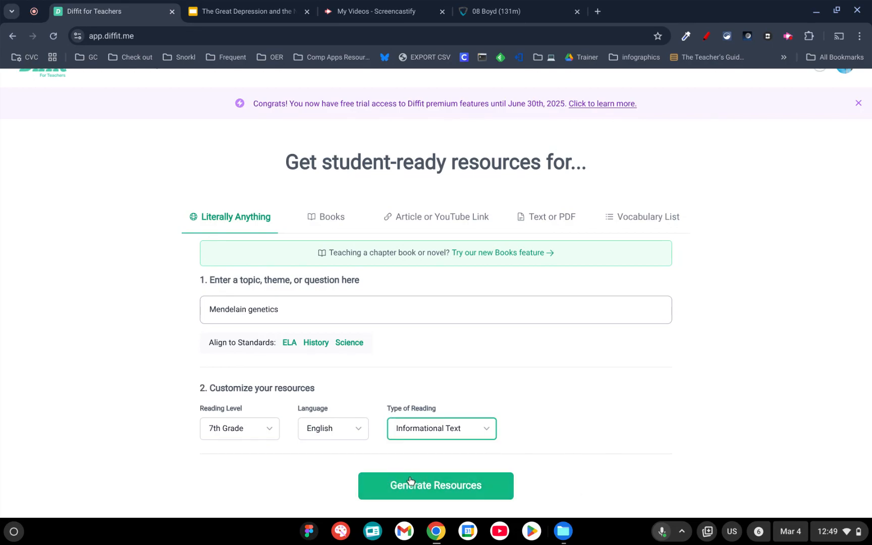
pyautogui.click(410, 480)
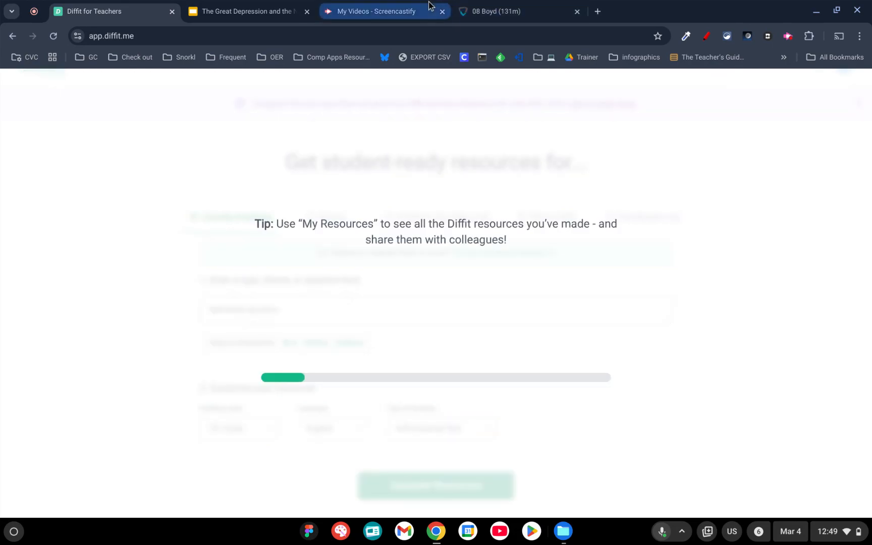
# Close the three other open browser tabs, leaving only the Diffit one
pyautogui.click(307, 12)
pyautogui.click(308, 12)
pyautogui.click(308, 13)
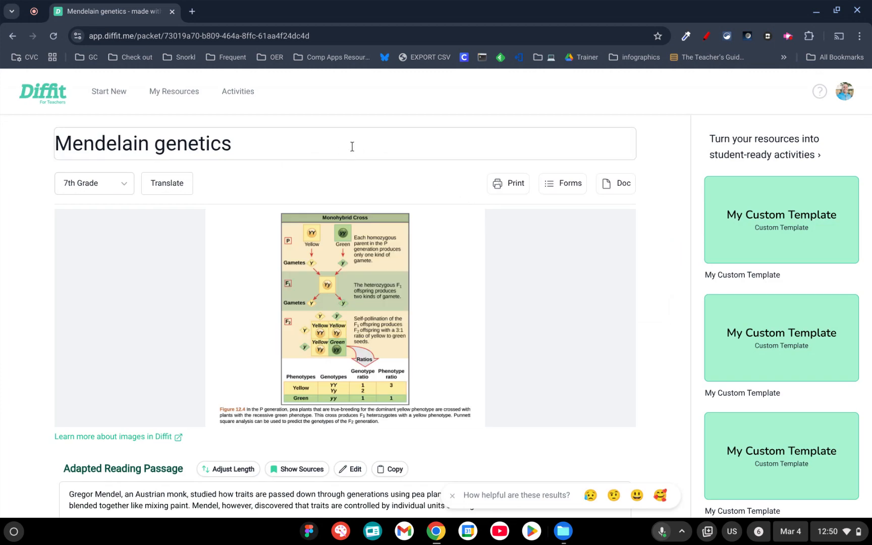
# Replace the resource's header image with the "Mendelian Genetics and Punnett Squares" picture from the suggested images
pyautogui.moveTo(483, 285)
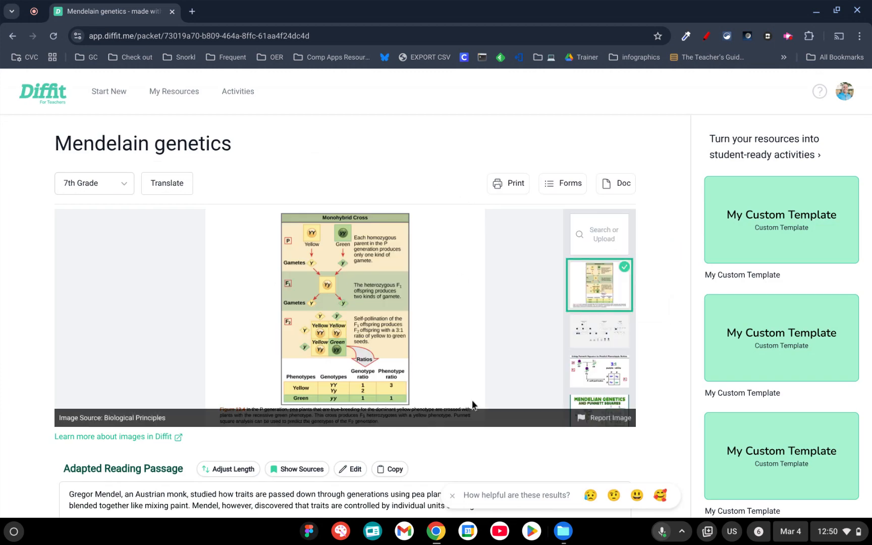
pyautogui.click(599, 331)
pyautogui.scroll(-1, 330, 282)
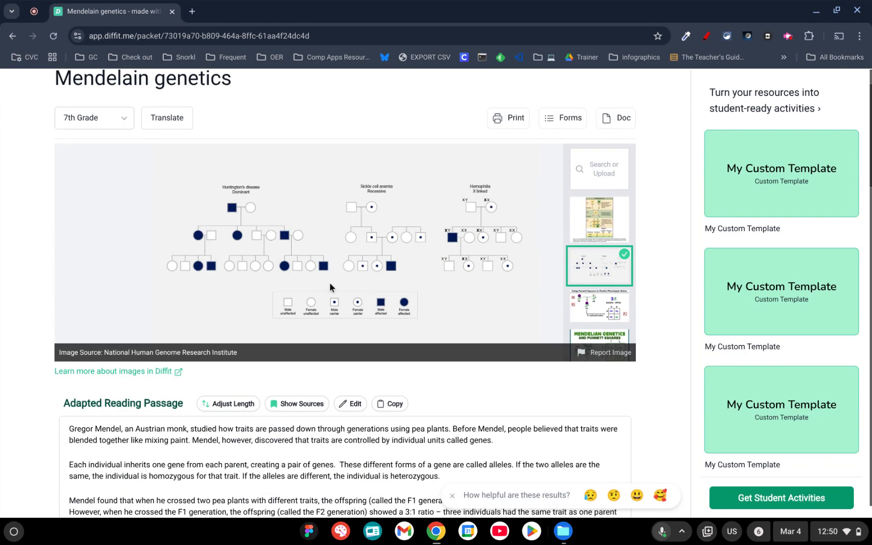
pyautogui.scroll(-2, 611, 224)
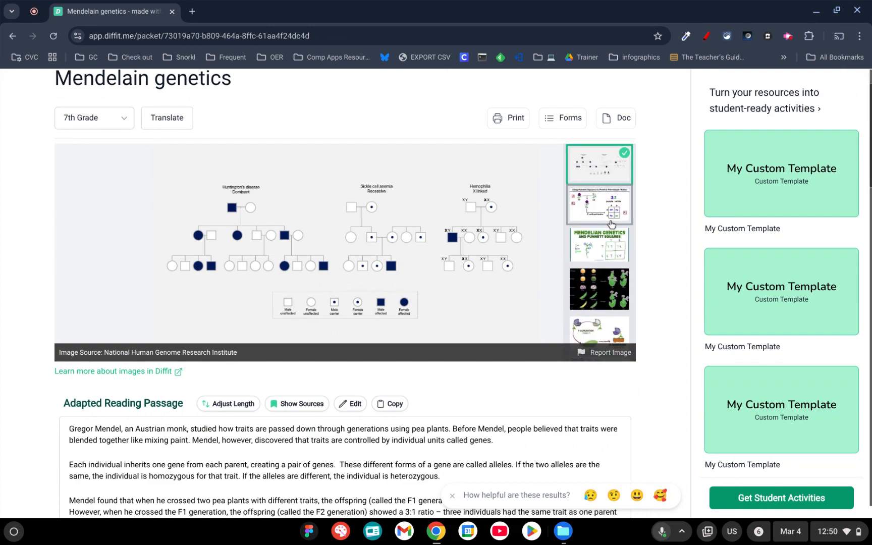
pyautogui.click(603, 252)
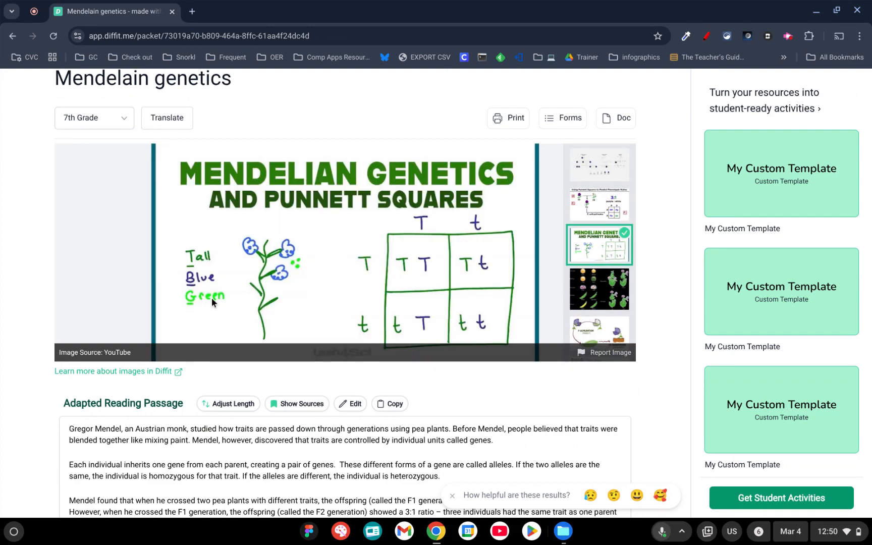
# Lengthen the adapted reading passage with Adjust Length and regenerate it
pyautogui.scroll(-2, 192, 396)
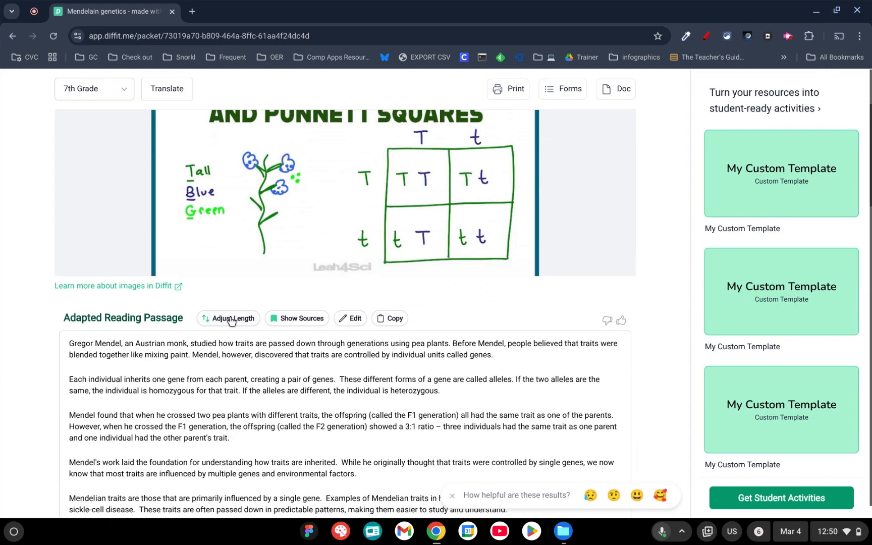
pyautogui.click(231, 318)
pyautogui.click(391, 305)
pyautogui.click(335, 370)
pyautogui.click(409, 339)
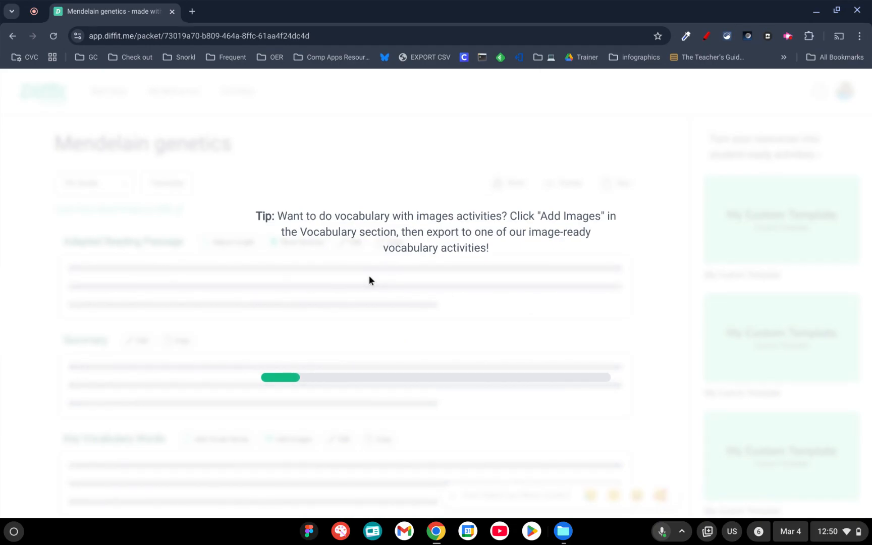
# Show the sources of the adapted reading passage and review its citations and source list
pyautogui.scroll(-5, 316, 329)
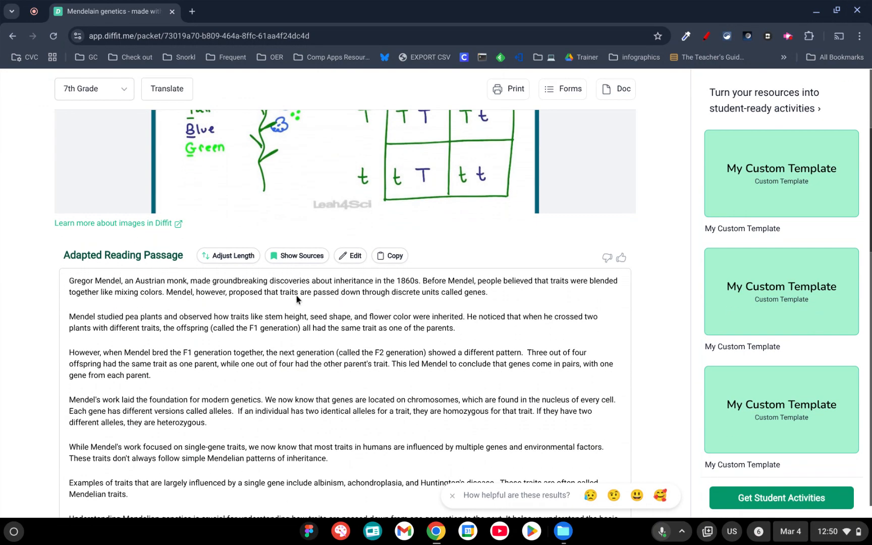
pyautogui.click(302, 255)
pyautogui.scroll(-2, 303, 215)
pyautogui.scroll(-1, 302, 216)
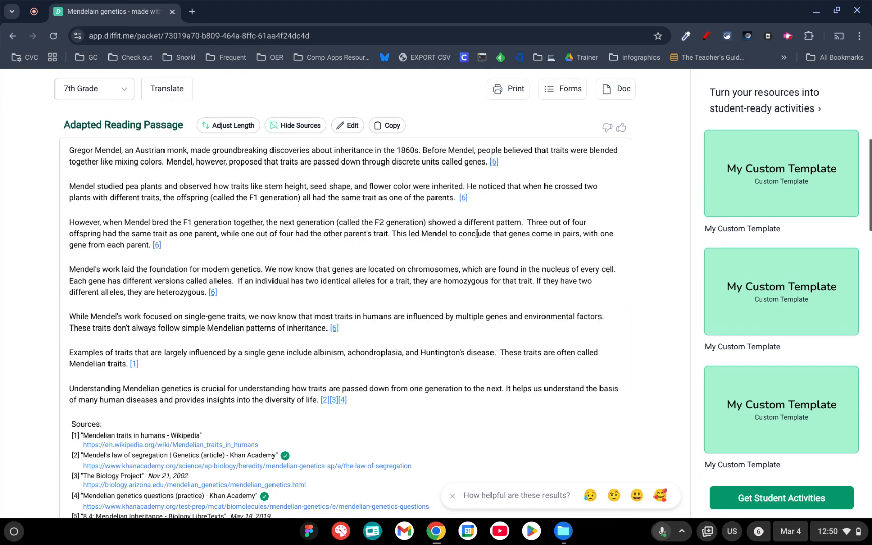
pyautogui.scroll(-1, 343, 289)
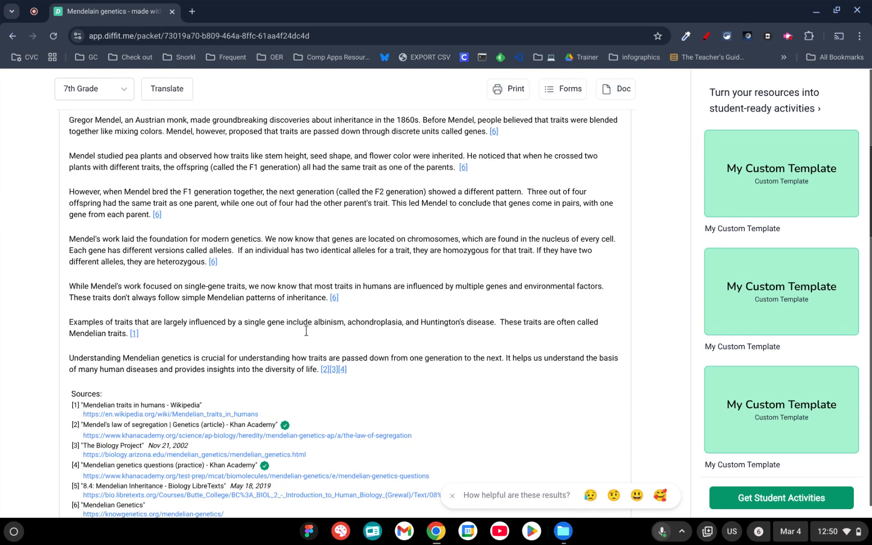
pyautogui.scroll(2, 223, 272)
pyautogui.scroll(1, 220, 272)
pyautogui.scroll(-8, 221, 272)
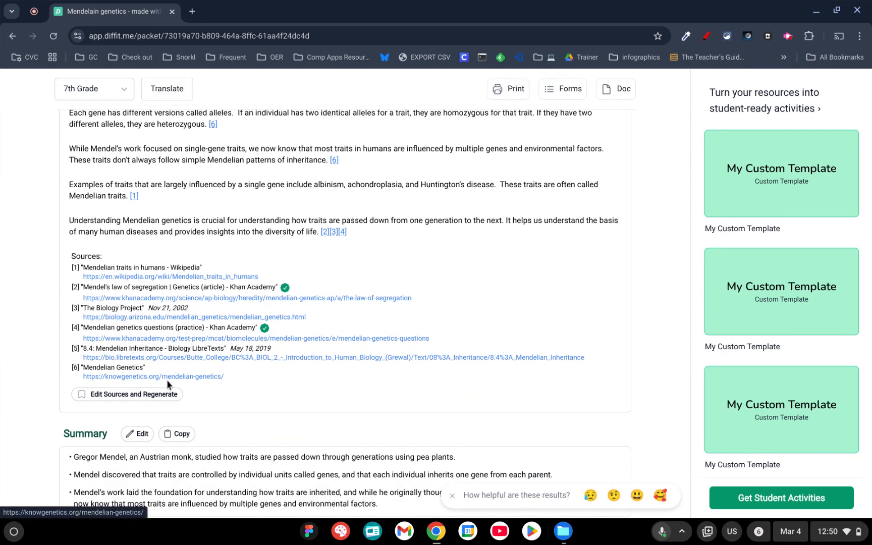
pyautogui.scroll(1, 396, 387)
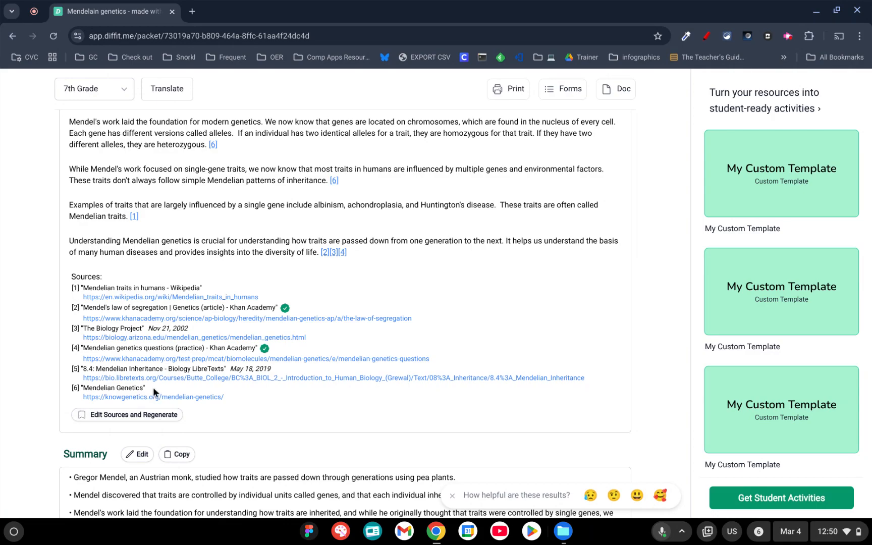
# Exclude the Wikipedia source "Mendelian traits in humans" from the passage's sources and regenerate the passage
pyautogui.click(148, 420)
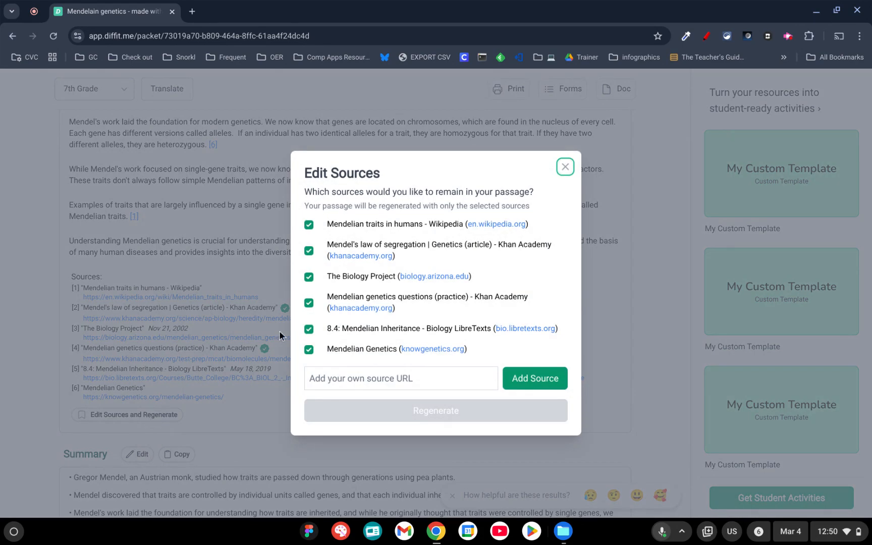
pyautogui.click(309, 226)
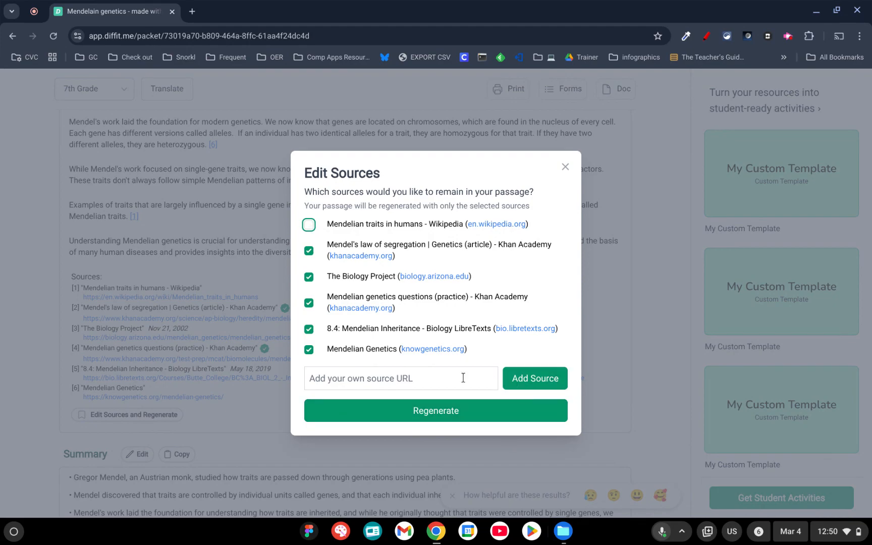
pyautogui.click(447, 418)
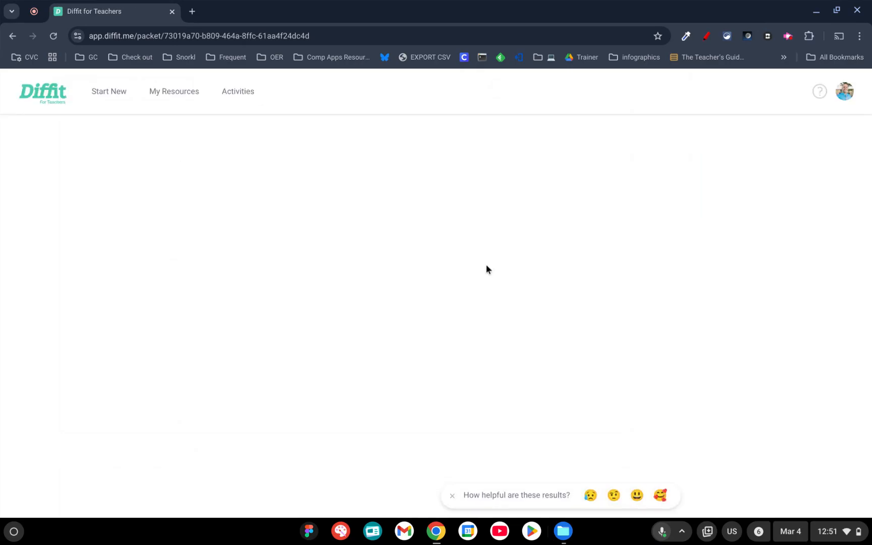
# Review the regenerated reading passage and look at its length adjustment options without changing them
pyautogui.scroll(-6, 678, 409)
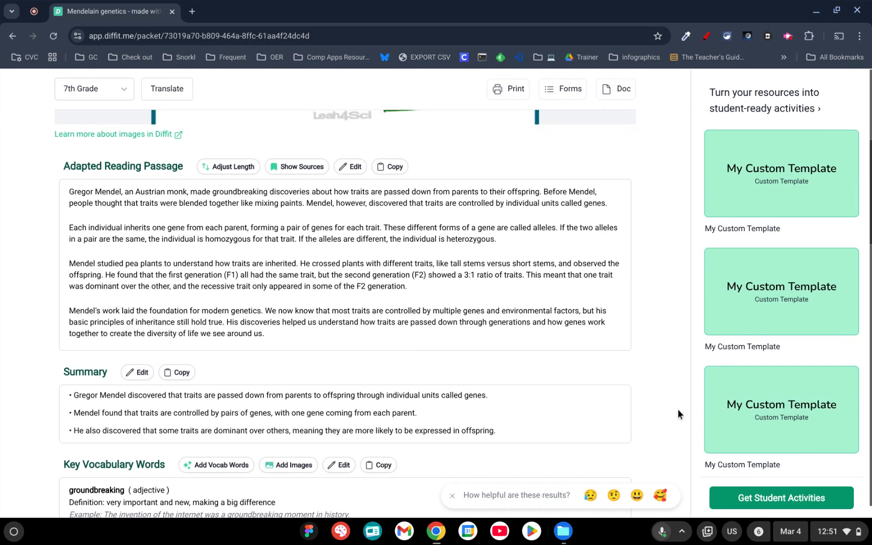
pyautogui.scroll(5, 616, 302)
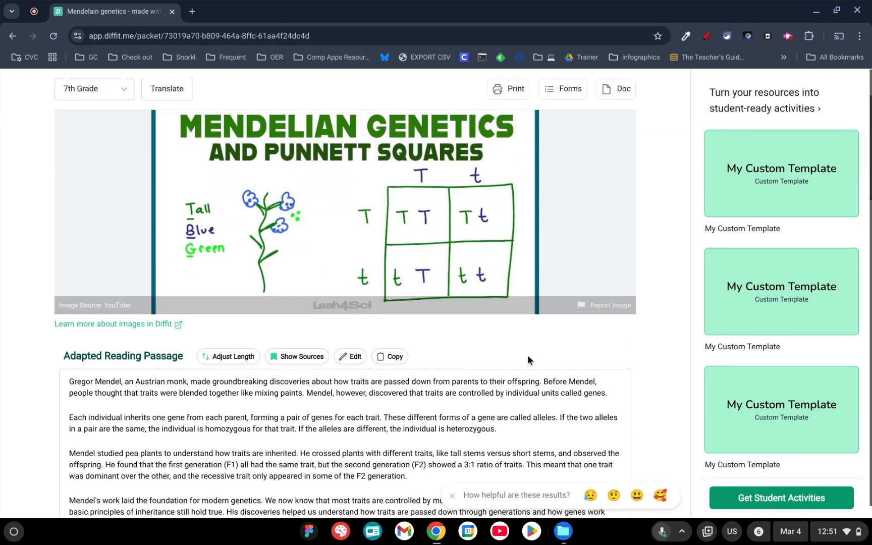
pyautogui.scroll(-2, 524, 355)
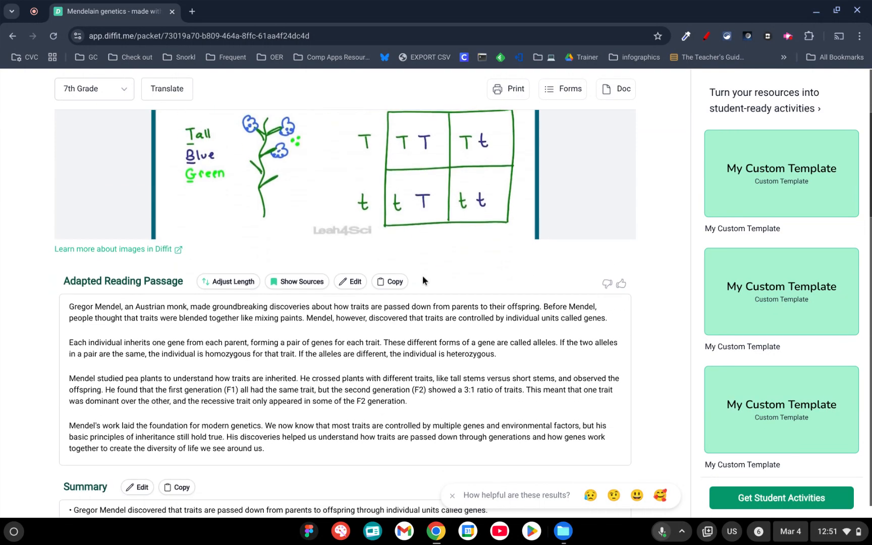
pyautogui.click(221, 282)
pyautogui.click(564, 239)
# Delete "groundbreaking" and "principles" from the key vocabulary words and finish editing the list
pyautogui.scroll(-5, 478, 269)
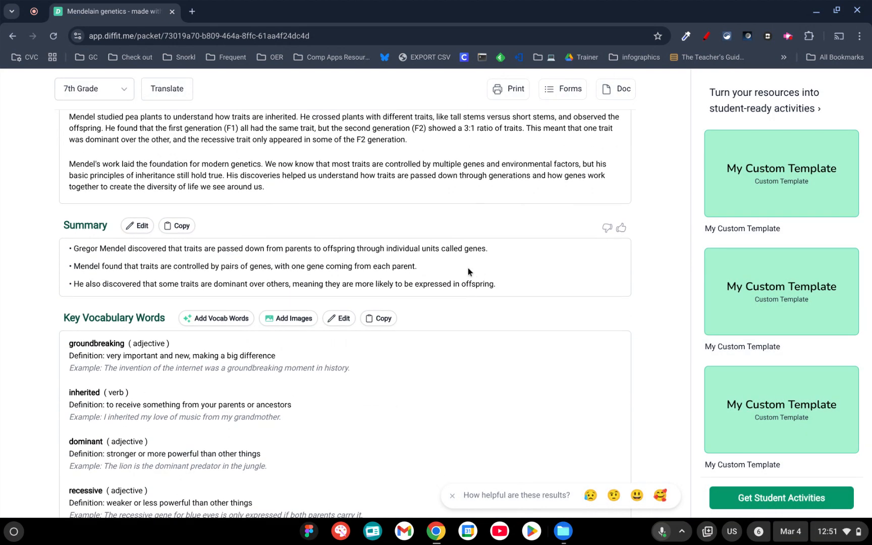
pyautogui.scroll(-3, 468, 267)
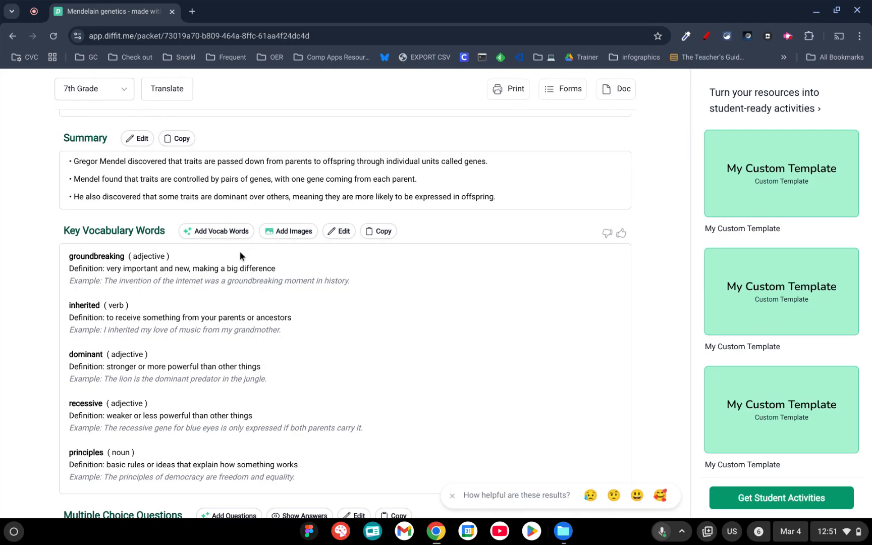
pyautogui.click(328, 235)
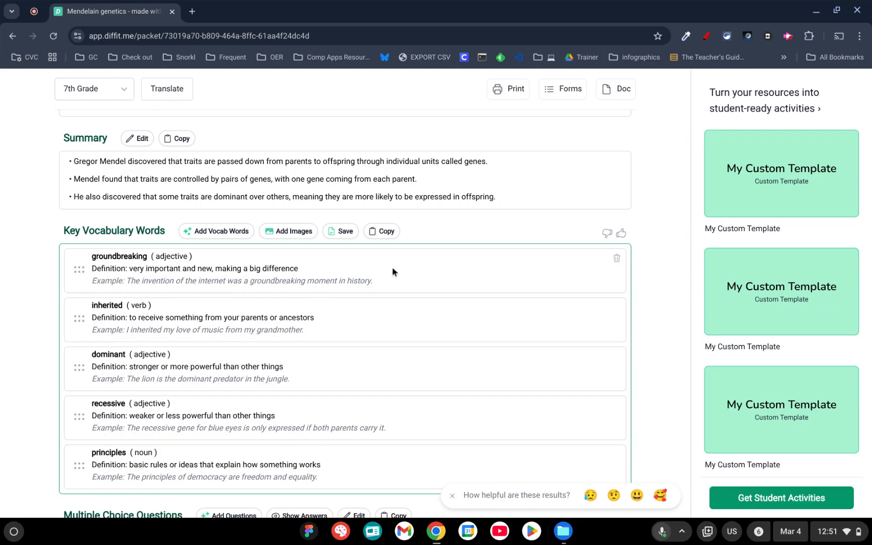
pyautogui.click(616, 259)
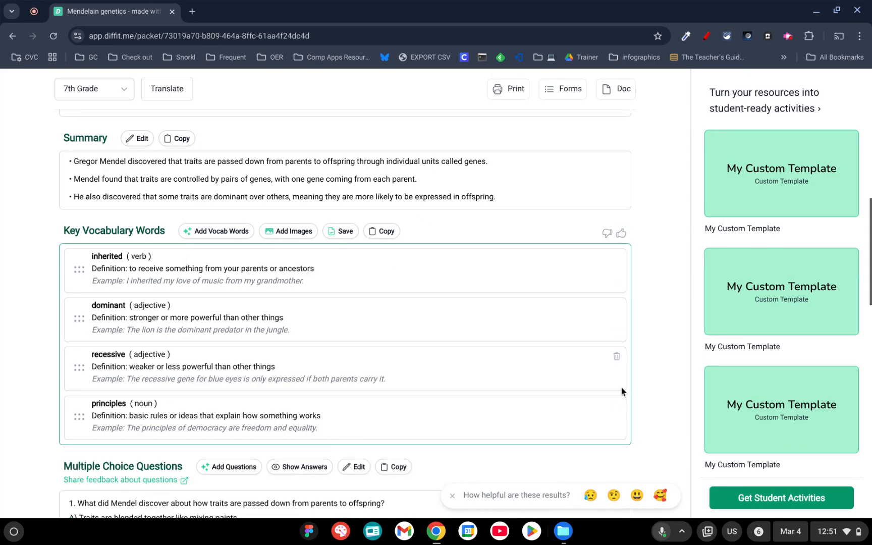
pyautogui.click(617, 406)
pyautogui.click(662, 366)
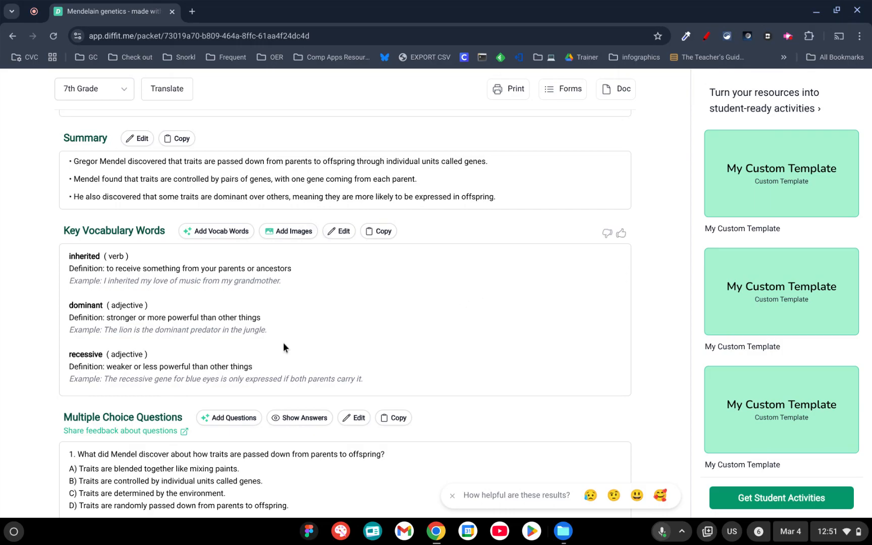
# Look over the question sections and open the student activities for this resource
pyautogui.scroll(-4, 310, 339)
pyautogui.scroll(-1, 157, 359)
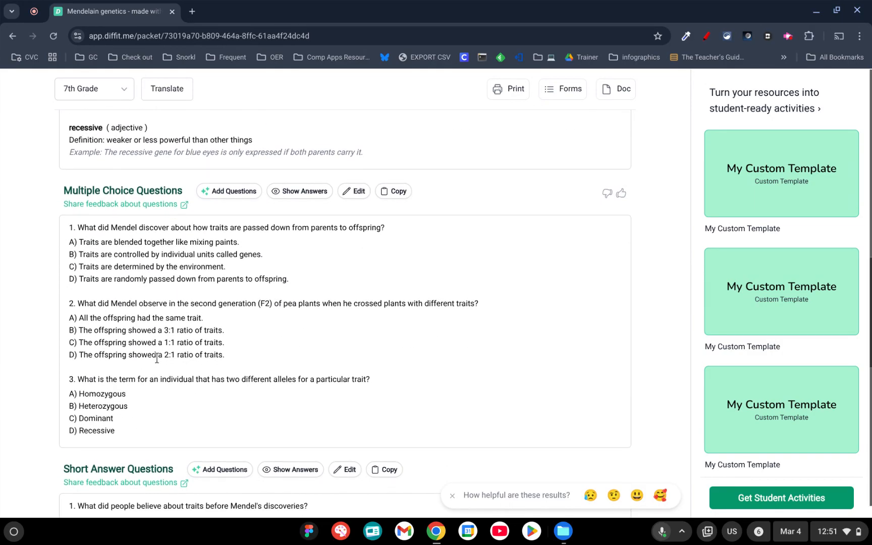
pyautogui.scroll(-4, 159, 302)
pyautogui.scroll(-8, 162, 333)
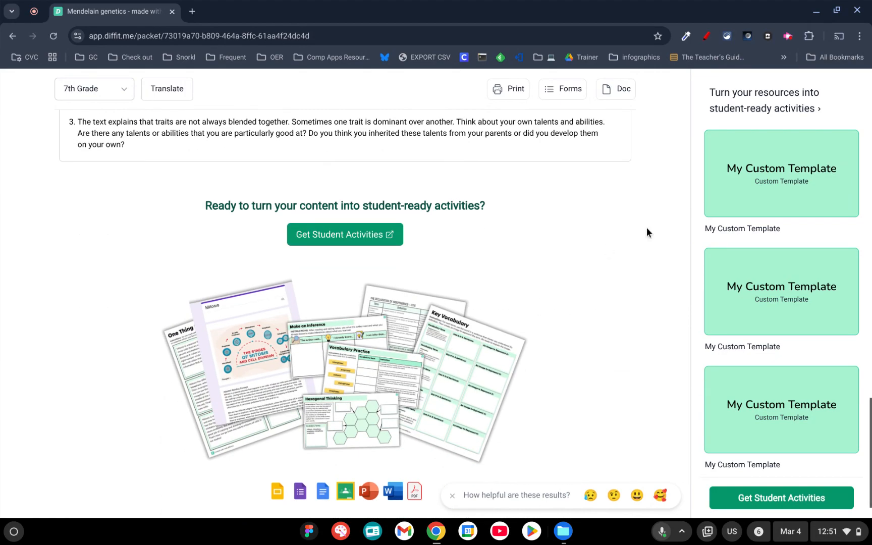
pyautogui.click(757, 500)
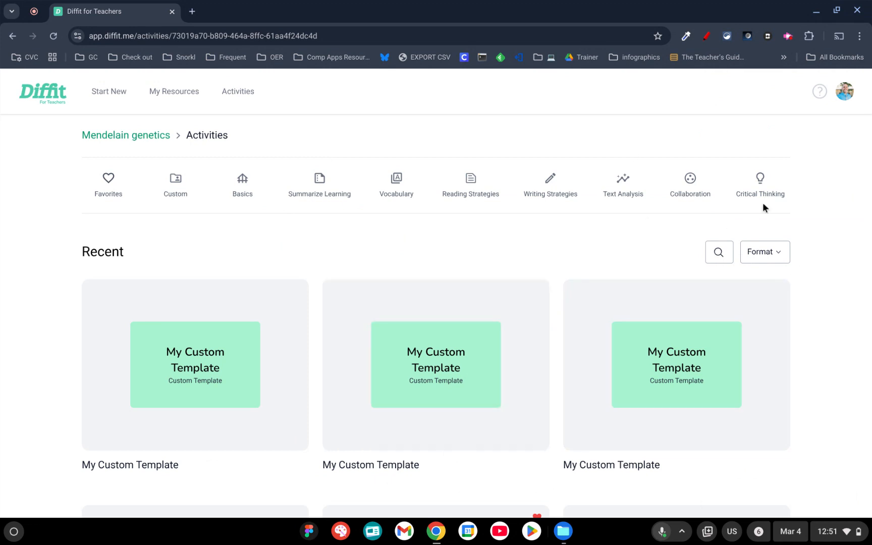
# Browse the activity templates in the Reading Strategies and Text Analysis categories
pyautogui.click(459, 196)
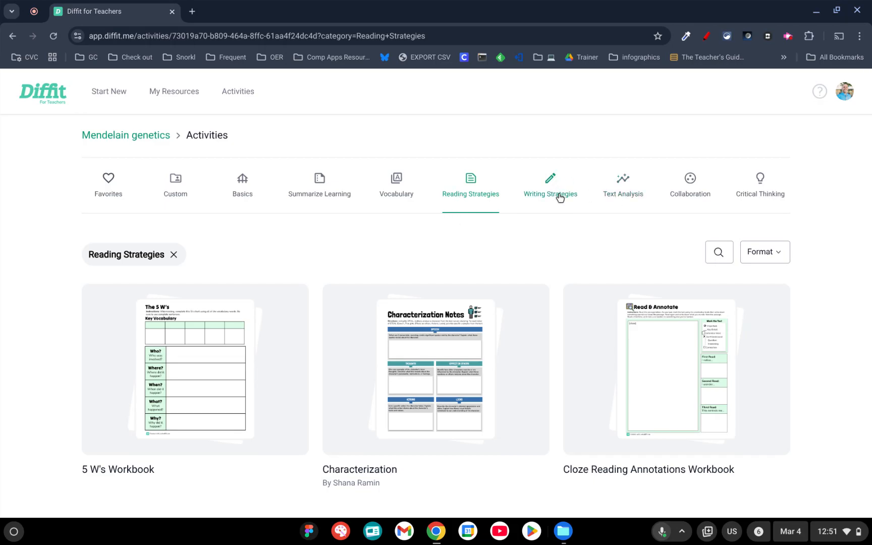
pyautogui.scroll(-1, 558, 197)
pyautogui.click(628, 169)
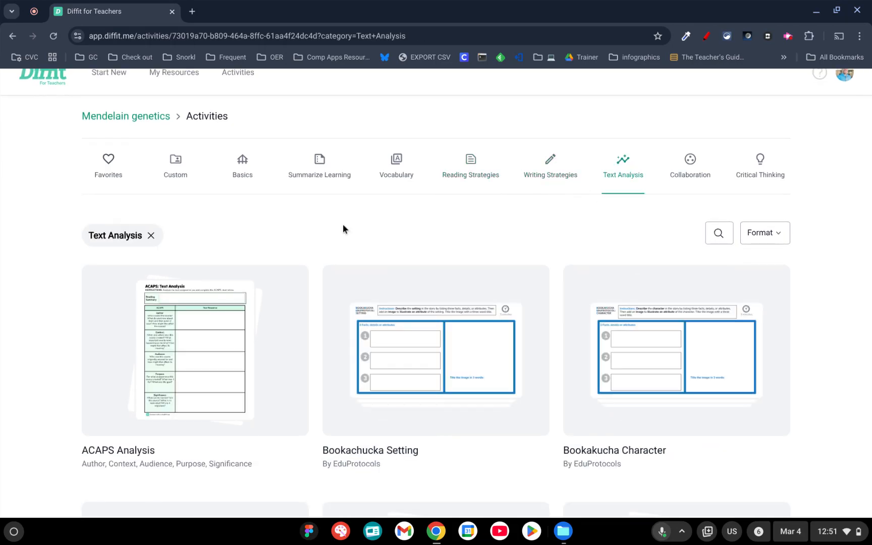
pyautogui.scroll(-10, 397, 230)
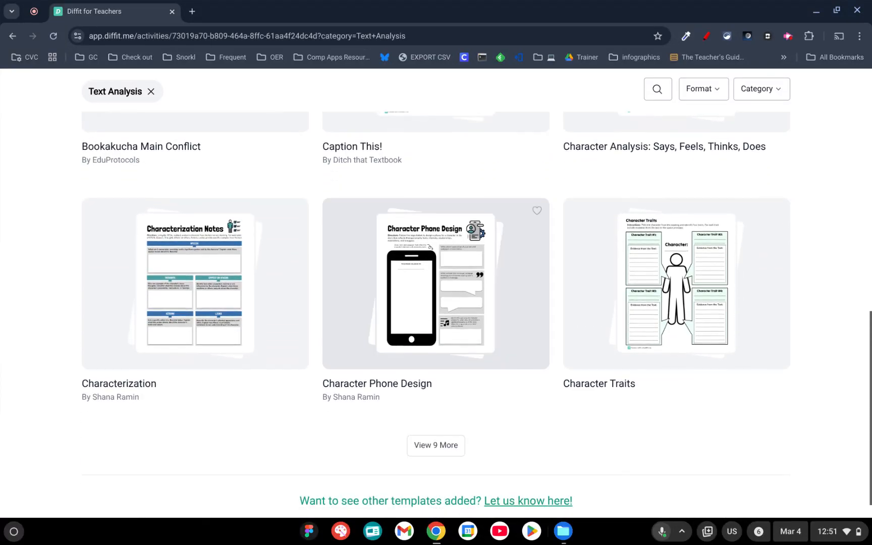
pyautogui.scroll(-1, 436, 283)
pyautogui.scroll(10, 508, 196)
pyautogui.click(468, 188)
pyautogui.scroll(-7, 561, 325)
pyautogui.scroll(-1, 561, 327)
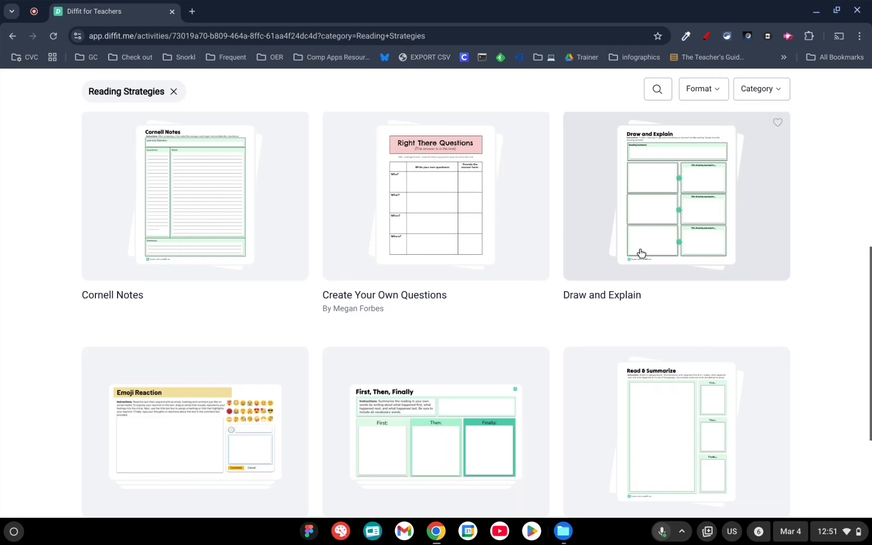
pyautogui.scroll(-6, 679, 318)
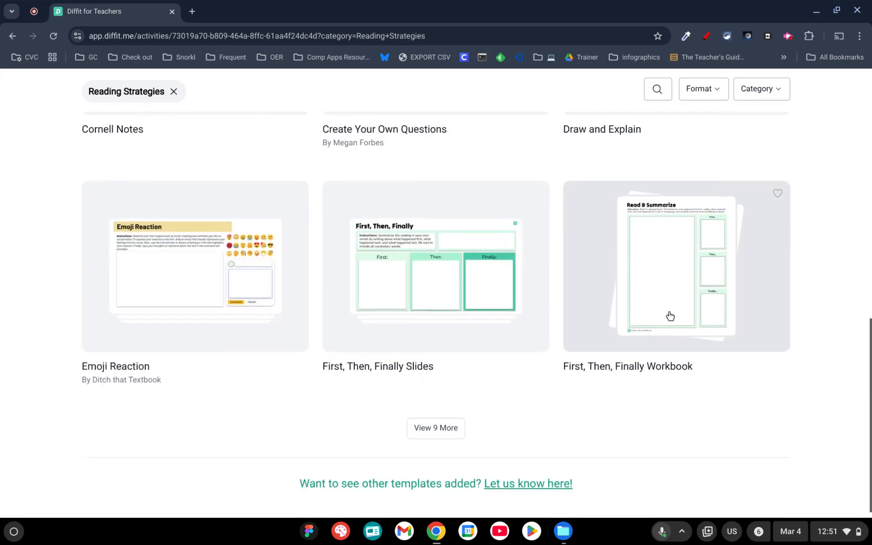
# Open the Basic Interactive Slides template from the Basics category and preview its Open Ended Question slide
pyautogui.scroll(15, 661, 367)
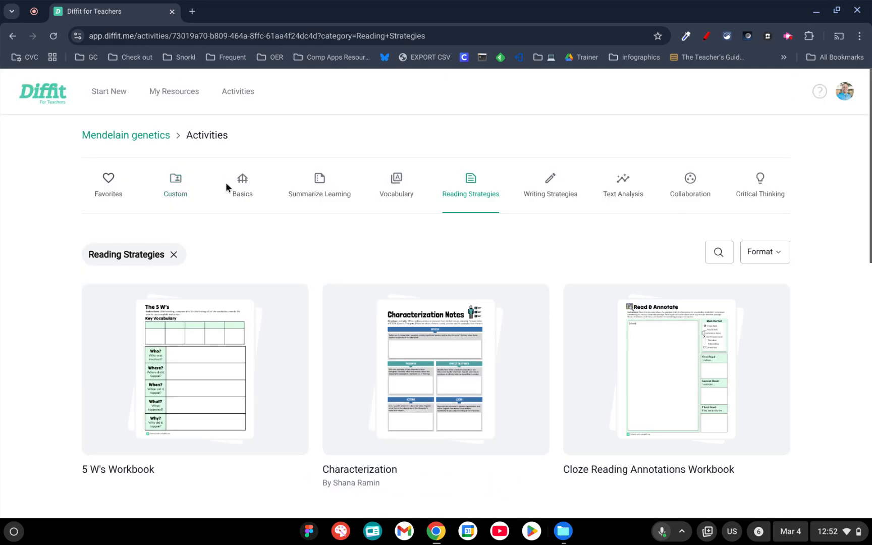
pyautogui.click(239, 190)
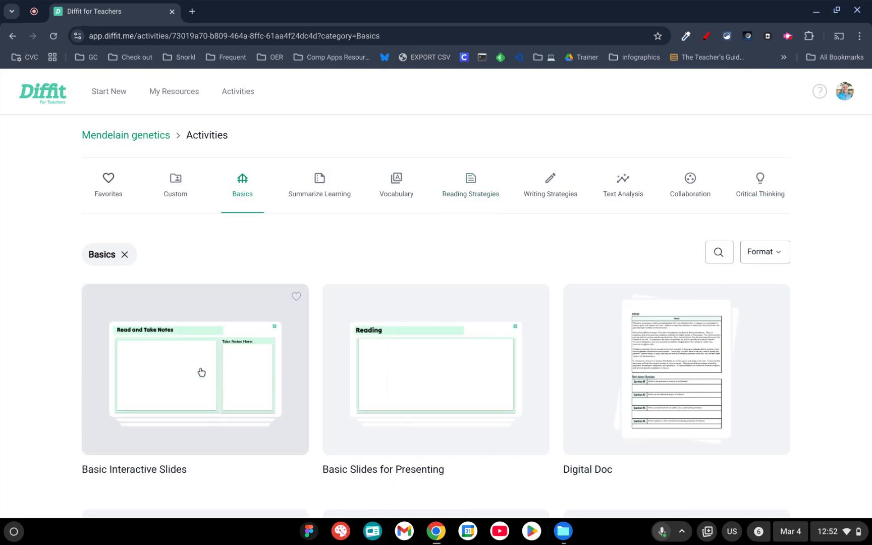
pyautogui.click(182, 368)
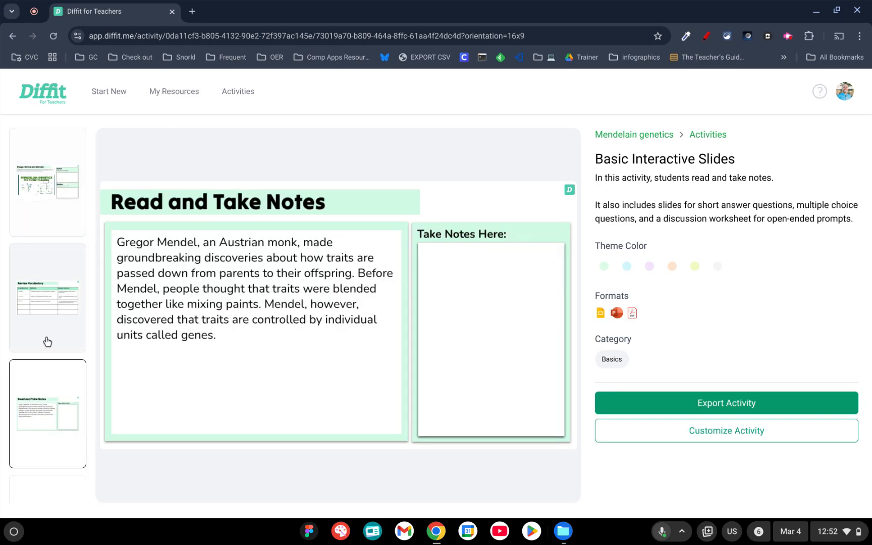
pyautogui.scroll(-2, 66, 376)
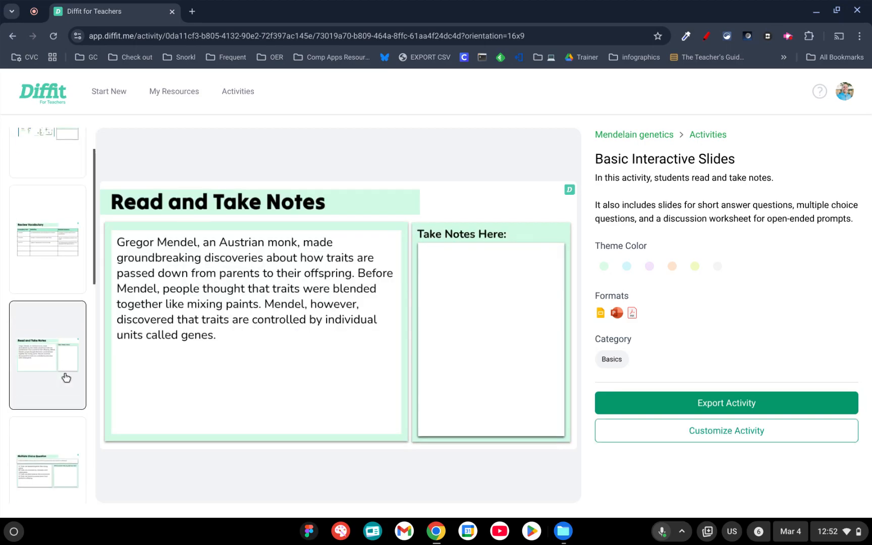
pyautogui.scroll(-5, 65, 376)
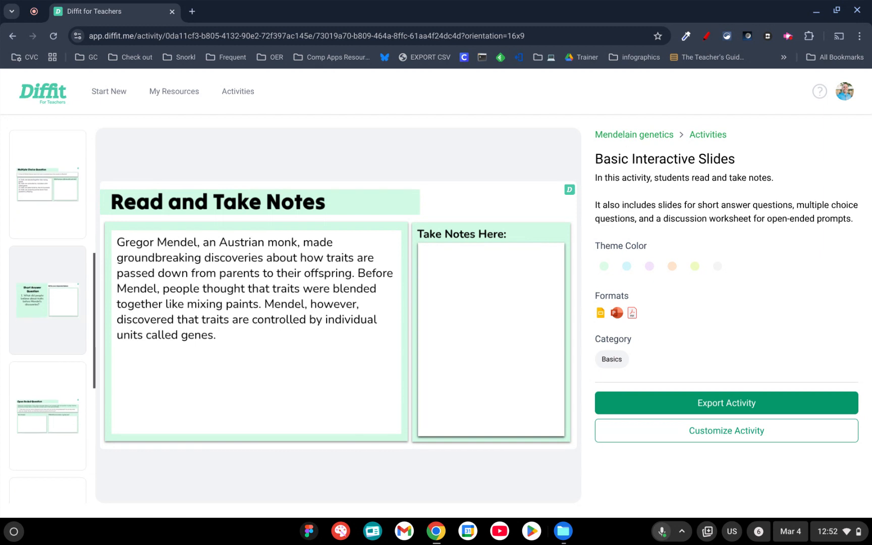
pyautogui.click(56, 430)
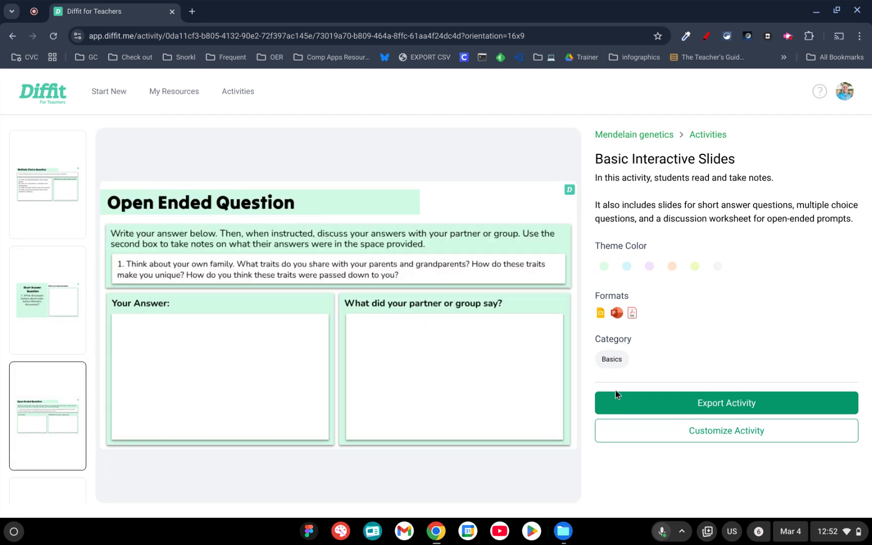
# Start customizing the Basic Interactive Slides activity and review its Vocabulary, Reading, Multiple Choice and Short Answer sections
pyautogui.click(744, 425)
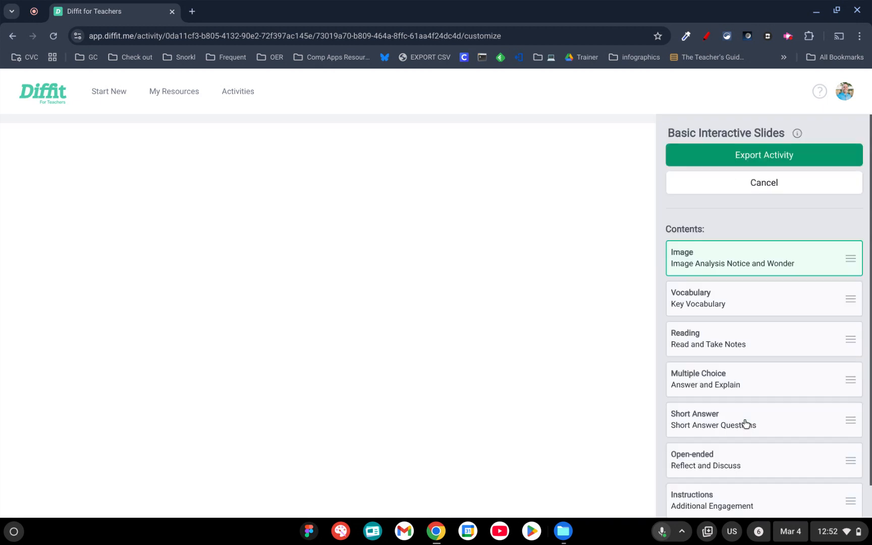
pyautogui.scroll(-2, 720, 292)
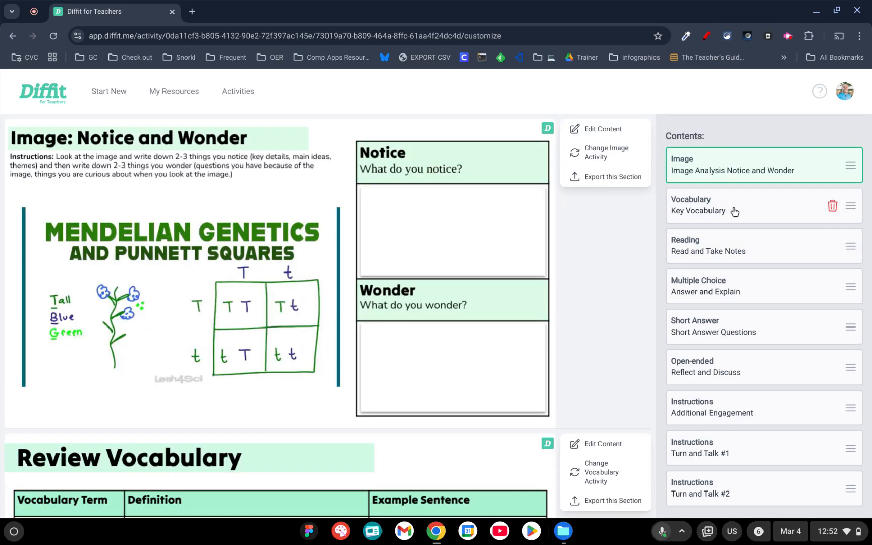
pyautogui.click(733, 210)
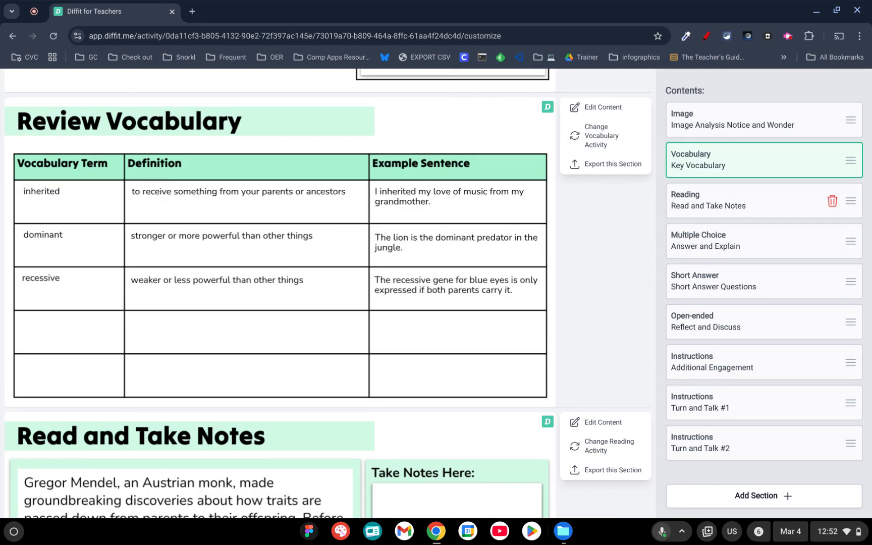
pyautogui.click(746, 209)
pyautogui.click(732, 241)
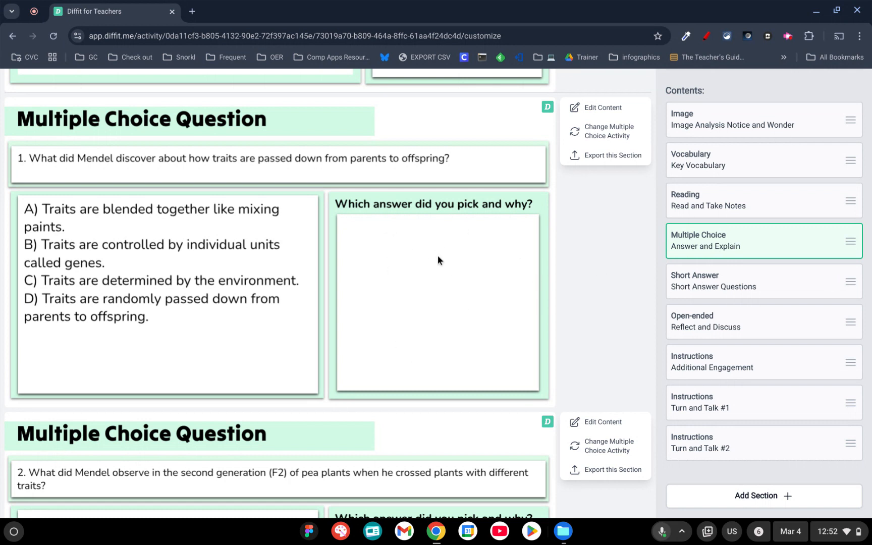
pyautogui.scroll(-5, 438, 258)
pyautogui.click(723, 301)
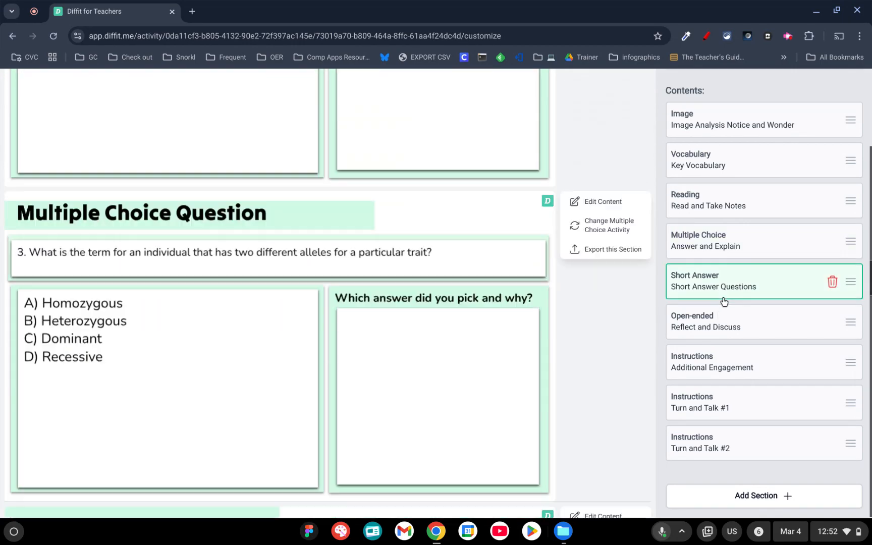
# Add a Think Pair Share Open-ended section to the activity from the open-ended templates
pyautogui.click(796, 507)
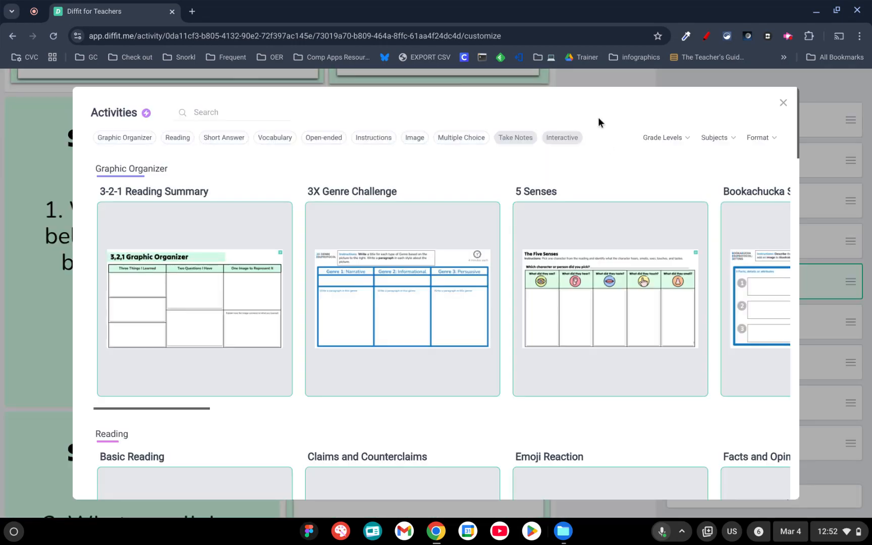
pyautogui.click(324, 138)
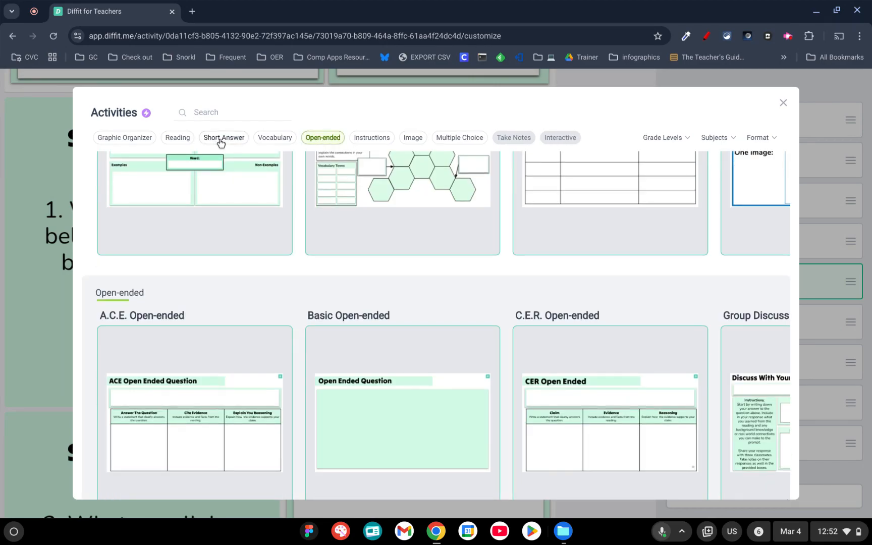
pyautogui.scroll(2, 284, 265)
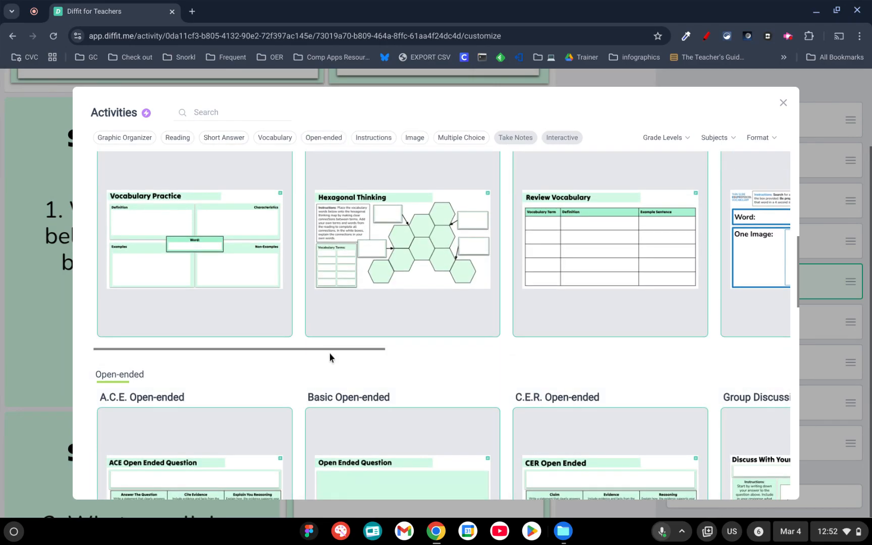
pyautogui.scroll(-3, 330, 356)
pyautogui.hscroll(10, 330, 357)
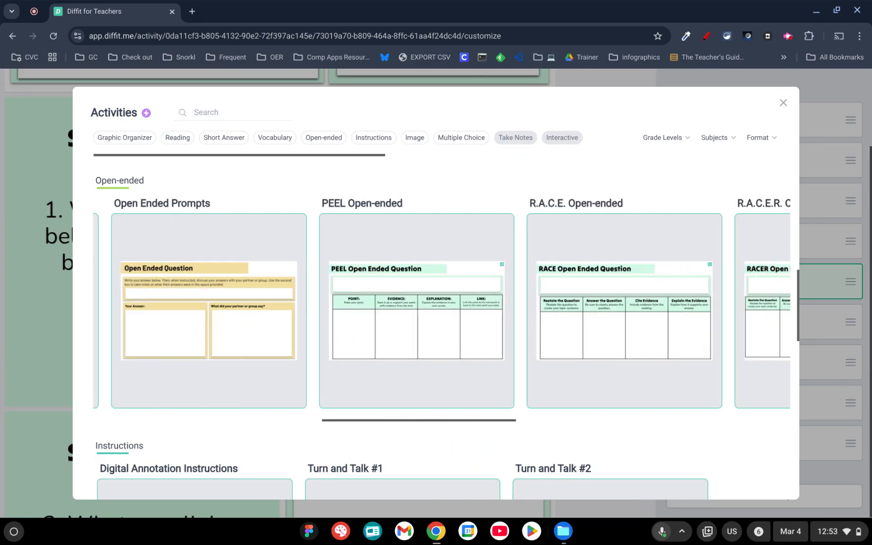
pyautogui.hscroll(5, 331, 356)
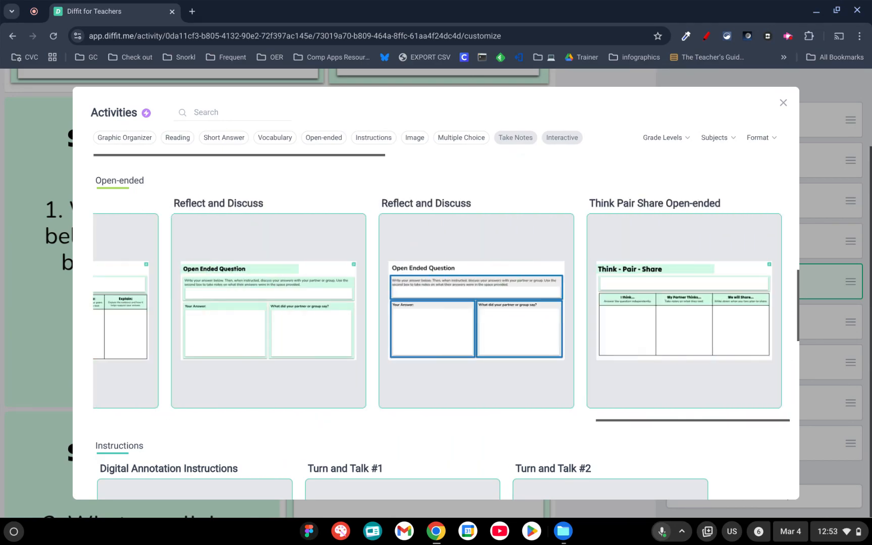
pyautogui.click(705, 332)
pyautogui.click(748, 479)
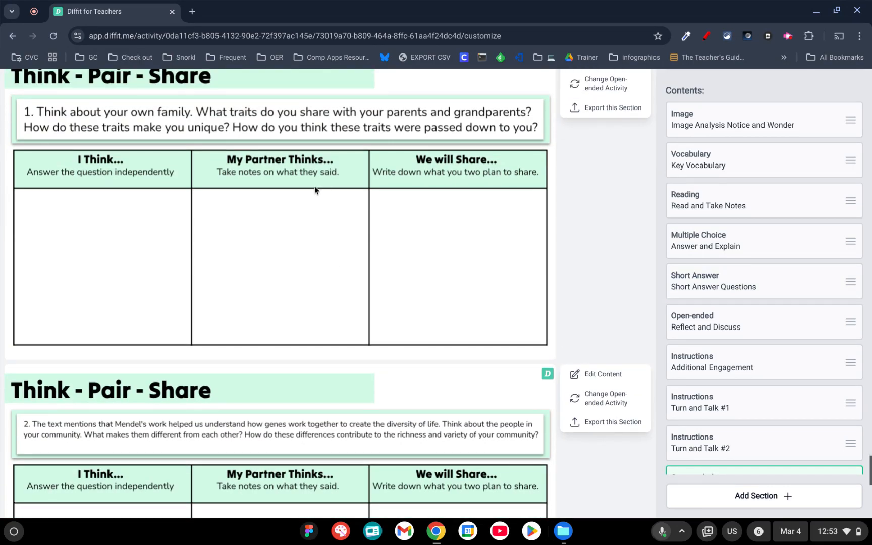
# Look over the added Think - Pair - Share slides and the Turn and Talk #1 instructions section
pyautogui.scroll(1, 352, 234)
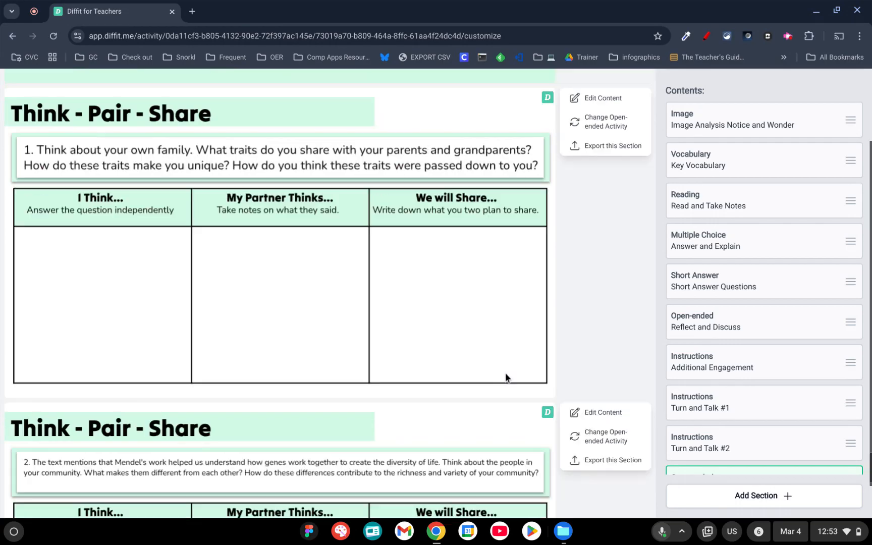
pyautogui.scroll(-5, 351, 233)
pyautogui.scroll(-4, 351, 229)
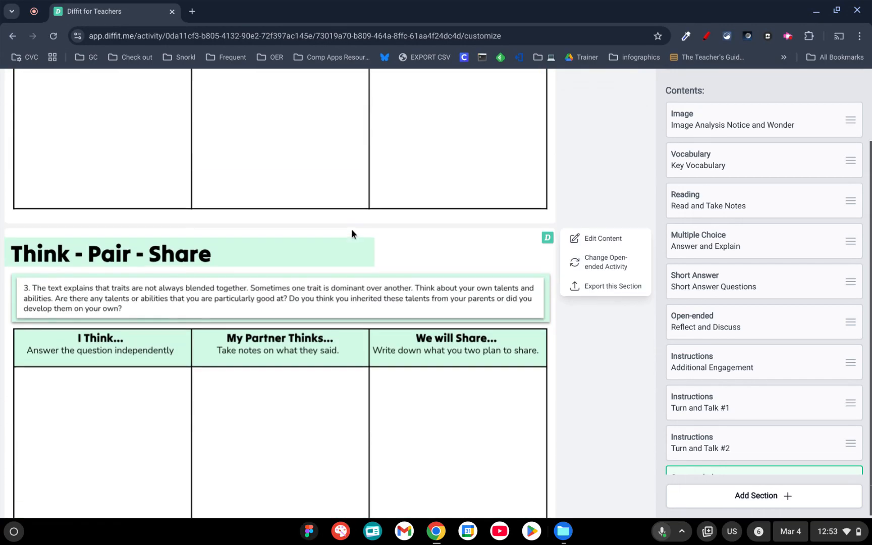
pyautogui.scroll(5, 352, 229)
pyautogui.click(688, 407)
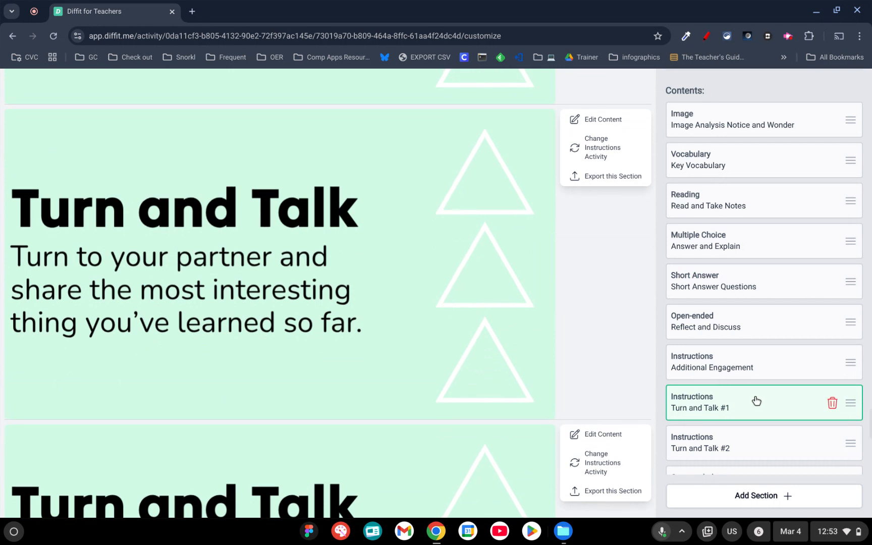
pyautogui.scroll(-1, 754, 399)
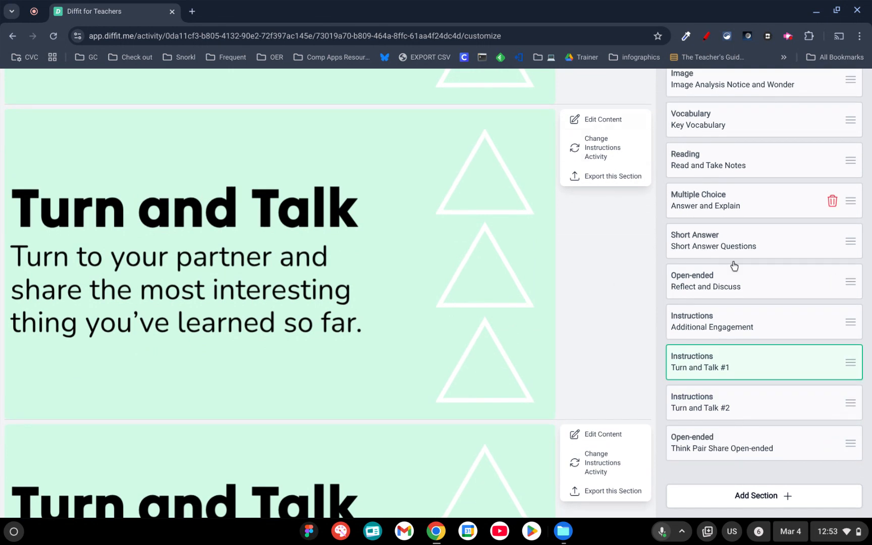
# Review the activity's slides, from the Notice and Wonder image through the vocabulary, reading notes and multiple-choice questions
pyautogui.scroll(10, 422, 255)
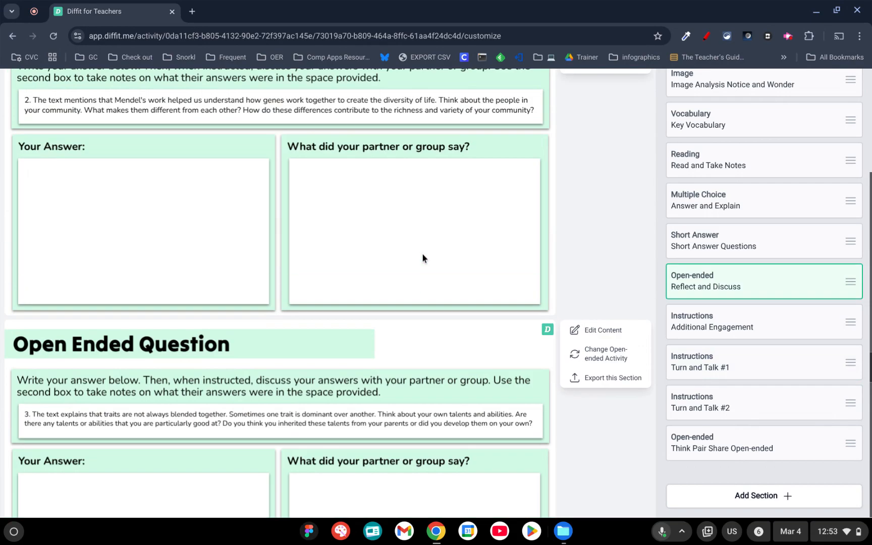
pyautogui.scroll(15, 470, 336)
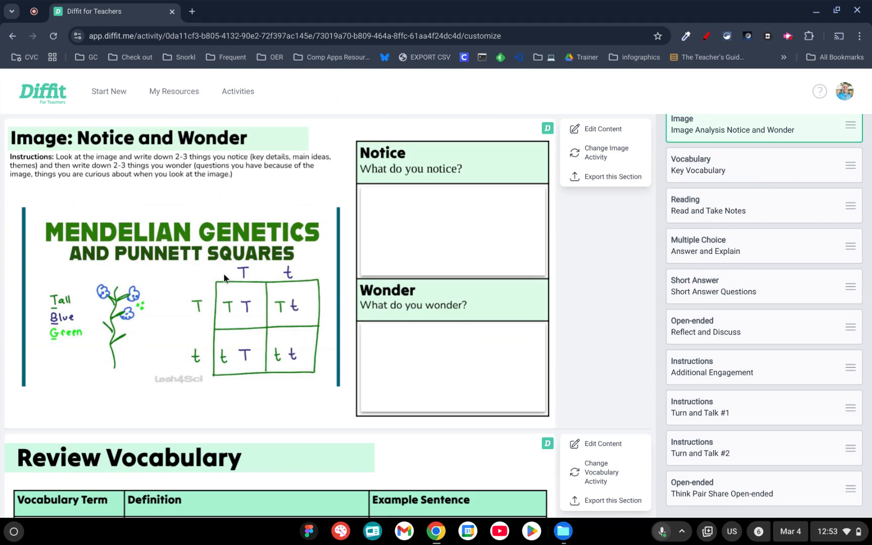
pyautogui.scroll(-15, 252, 328)
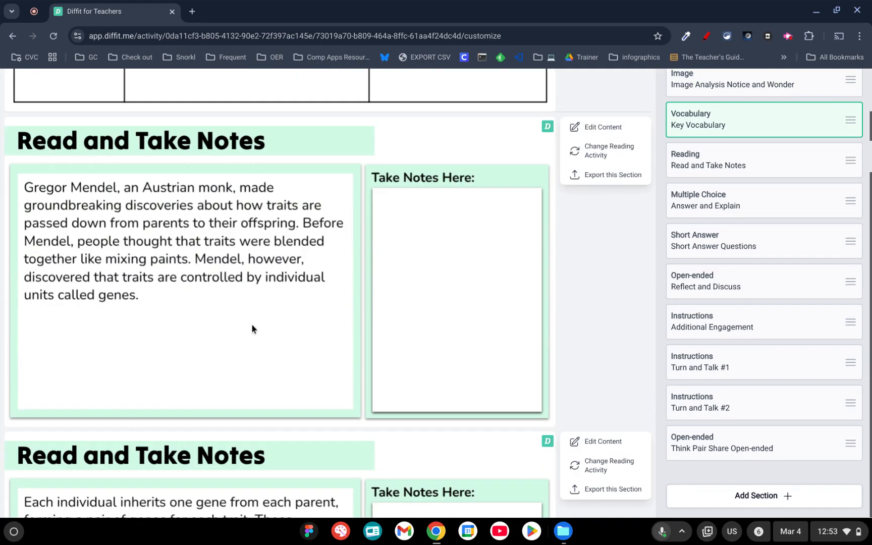
pyautogui.scroll(-9, 294, 297)
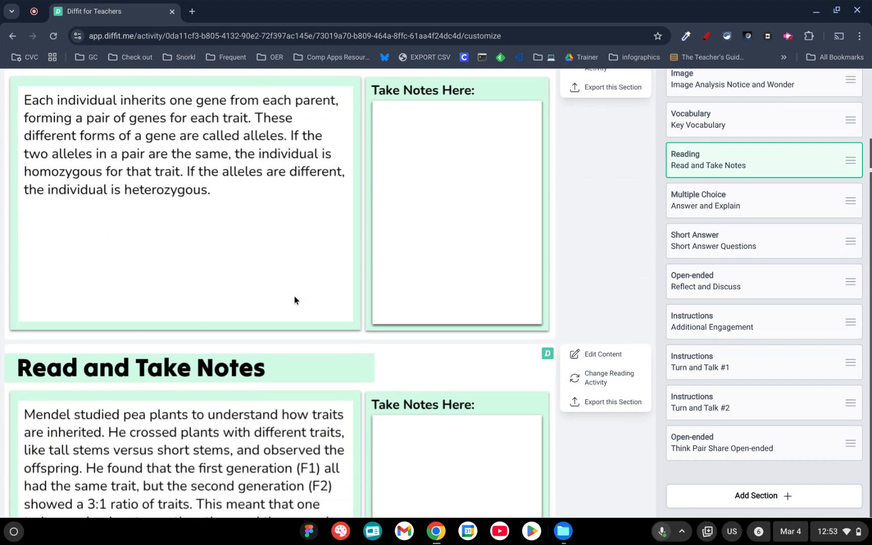
pyautogui.scroll(-1, 242, 300)
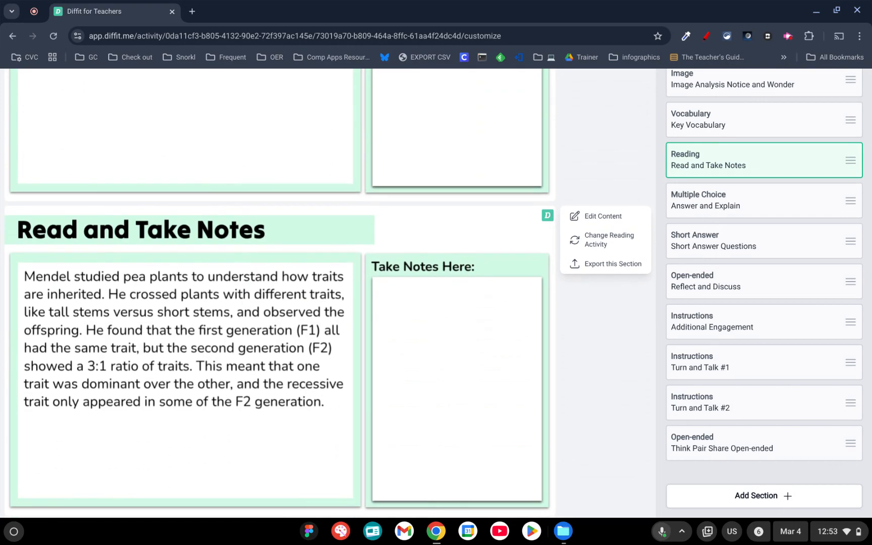
pyautogui.press('Home')
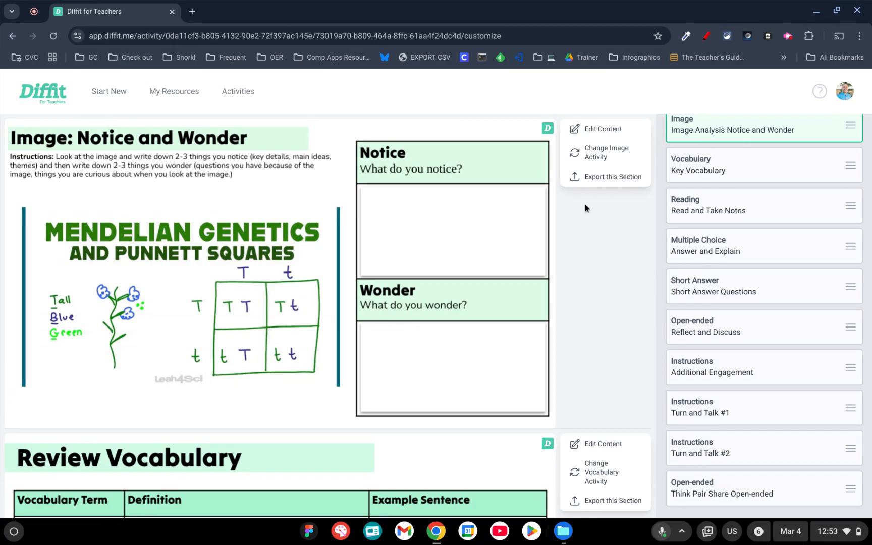
pyautogui.scroll(-10, 584, 203)
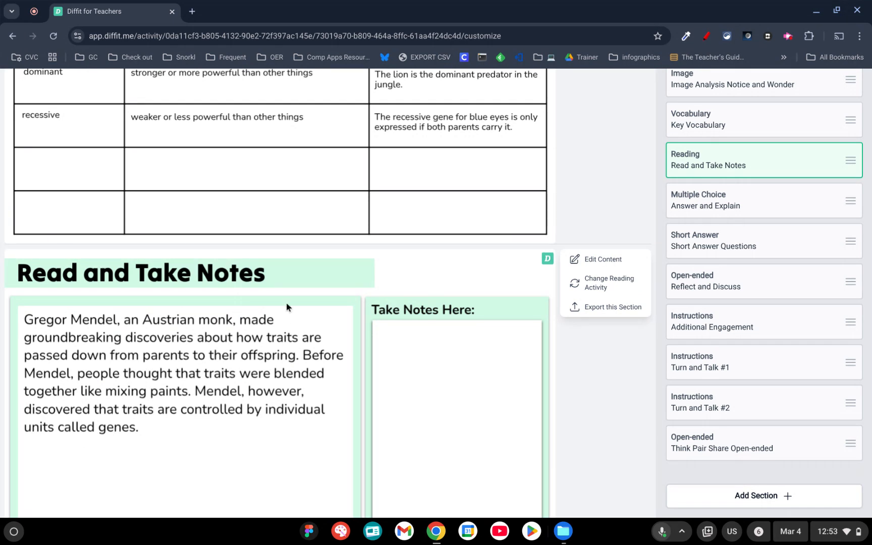
pyautogui.scroll(-2, 338, 317)
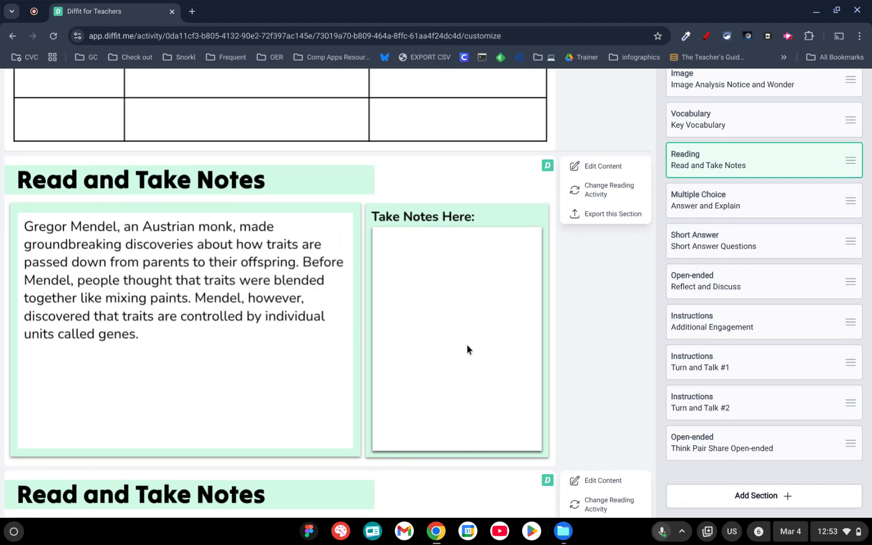
pyautogui.scroll(-15, 308, 343)
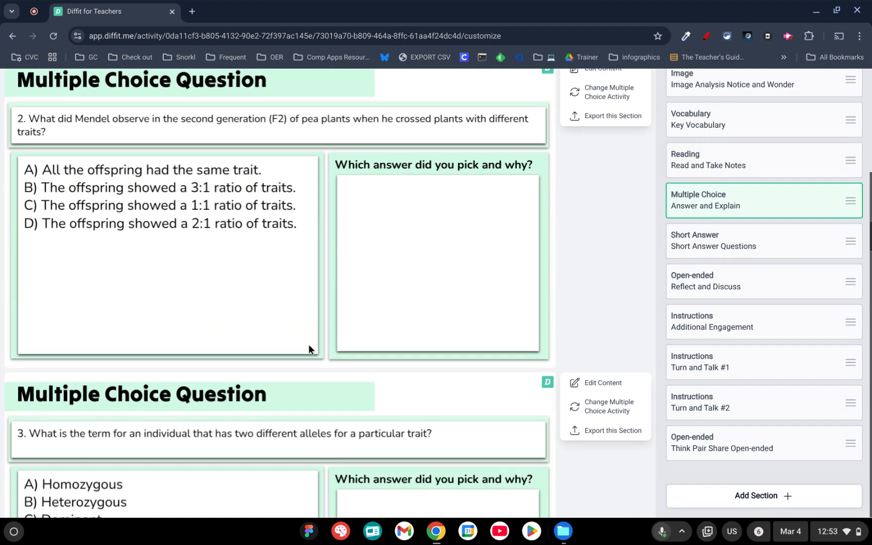
pyautogui.scroll(6, 430, 307)
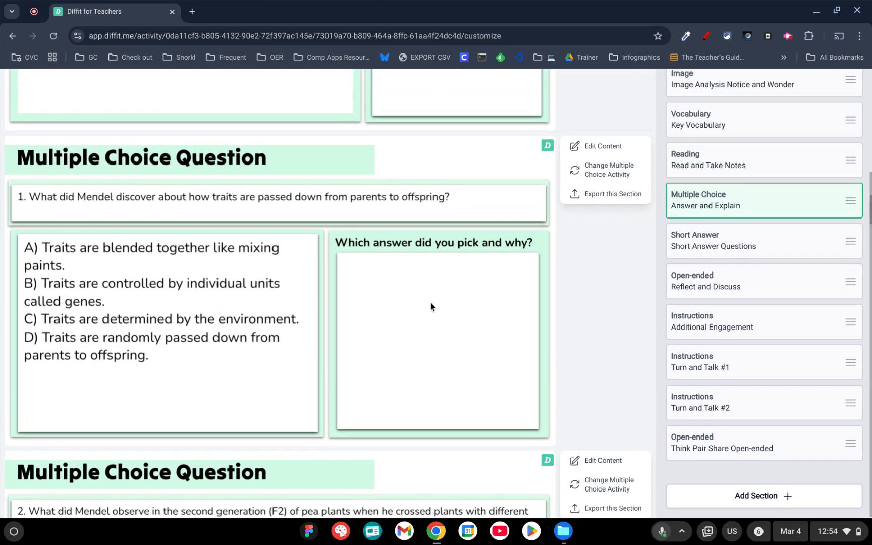
pyautogui.scroll(6, 431, 303)
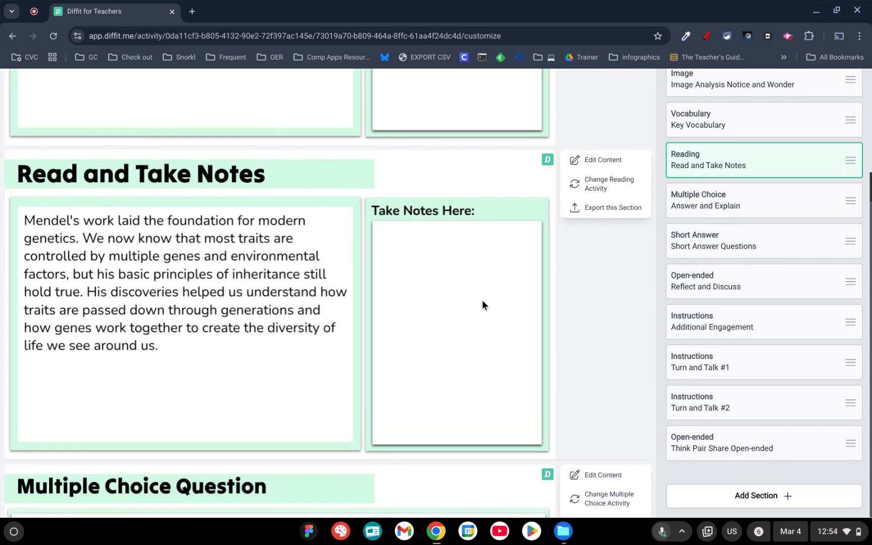